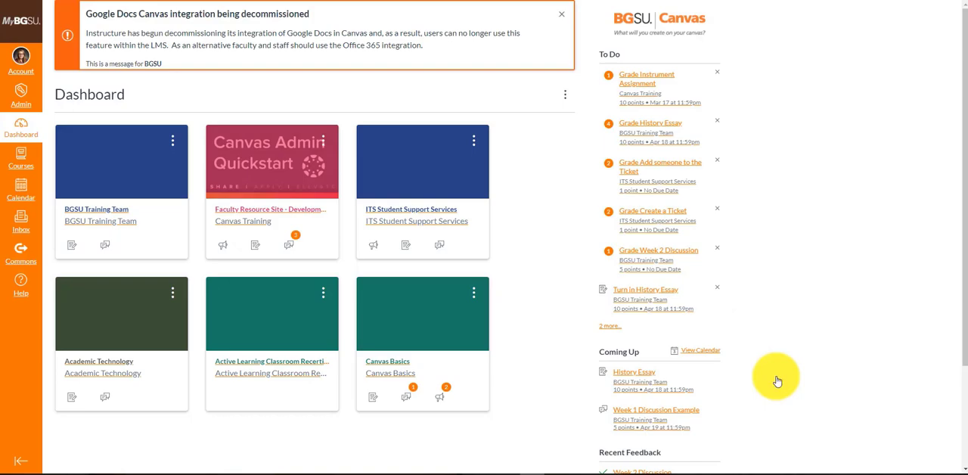
Open the BGSU Training Team course and go from its Outcomes to managing the course rubrics.
click(100, 216)
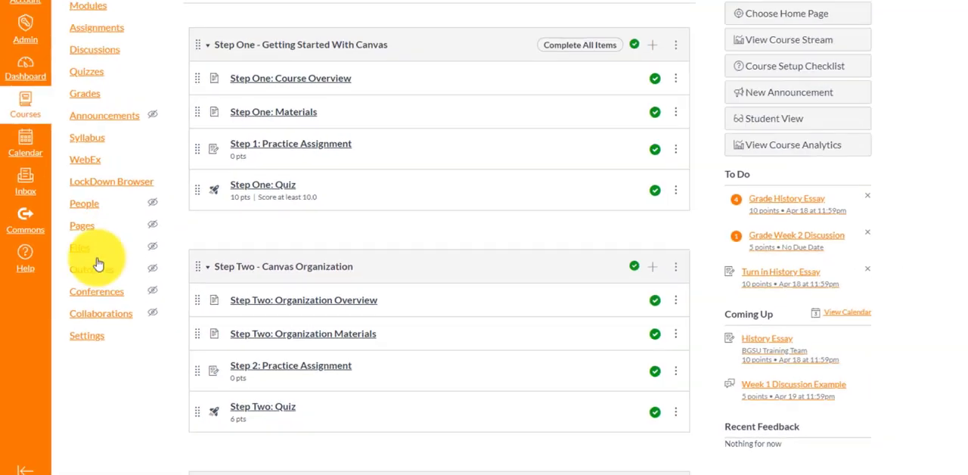
click(147, 182)
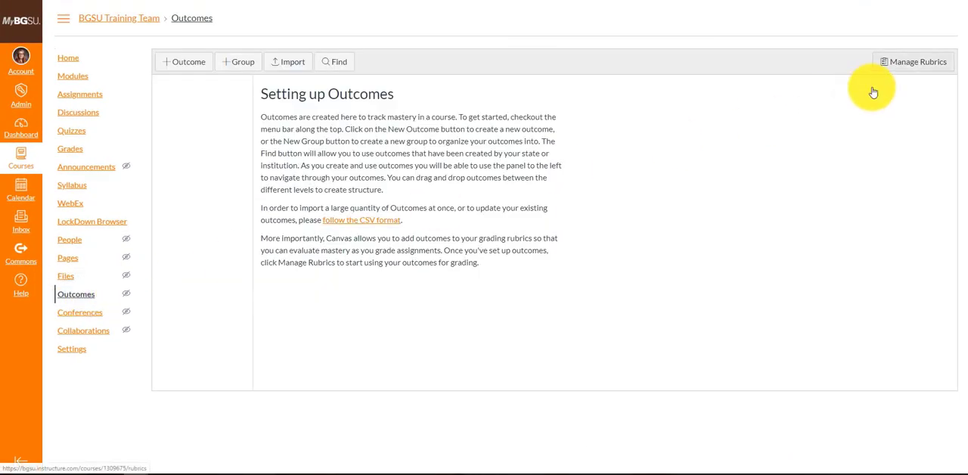
click(887, 68)
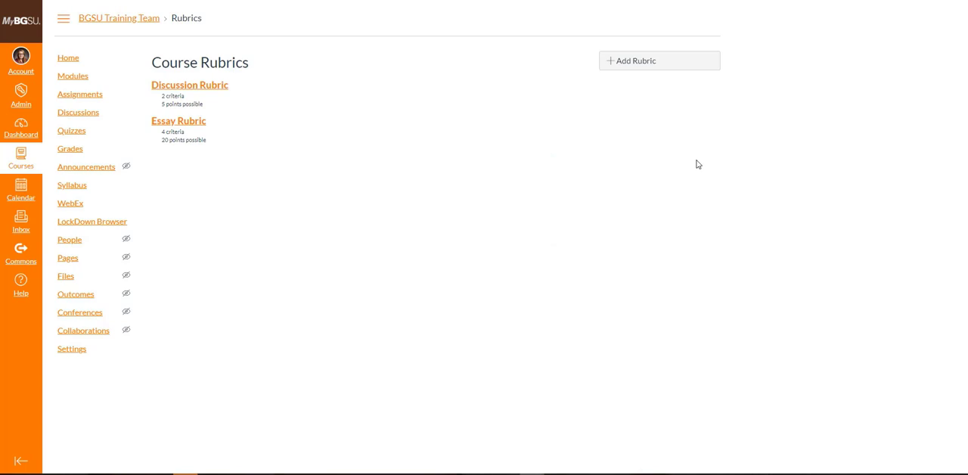
Add a new course rubric and title it "Essay Rubric".
click(680, 70)
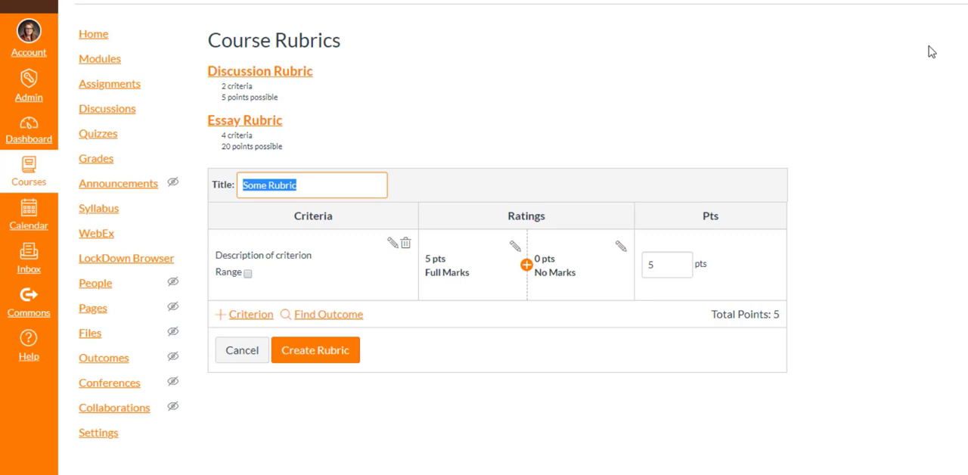
text(Essay )
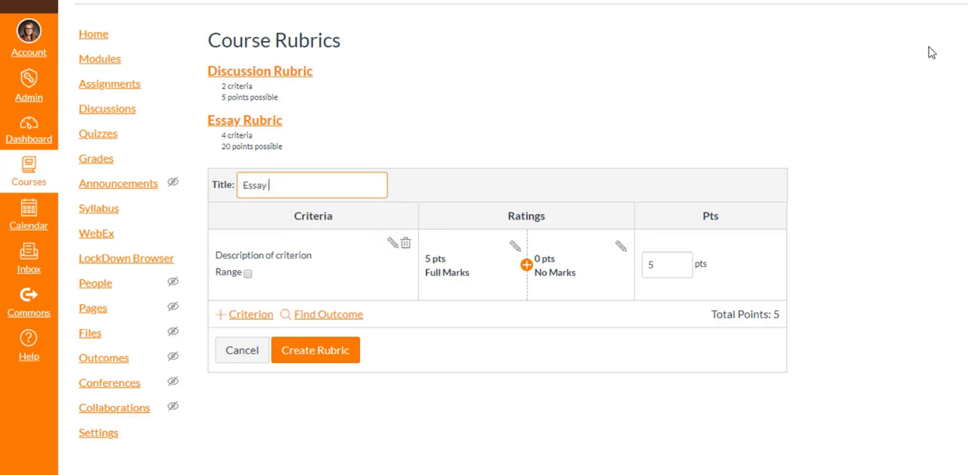
text(Rubric)
Set the first criterion's description to "Focus and Detail" and update the criterion.
click(392, 243)
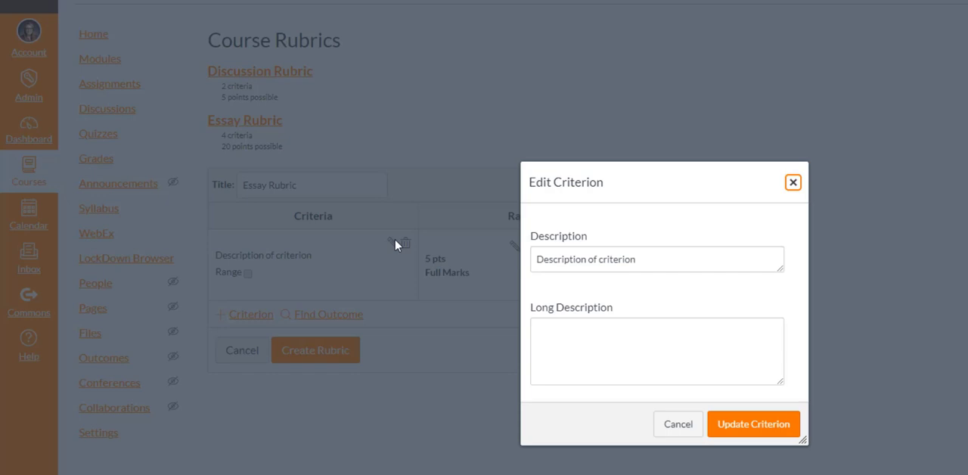
key(Tab)
text(Focus an)
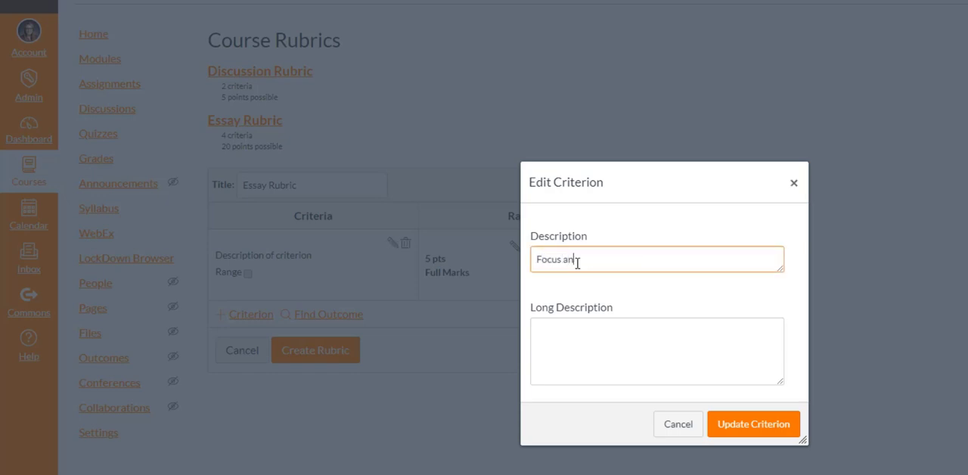
text(d Detail)
click(747, 429)
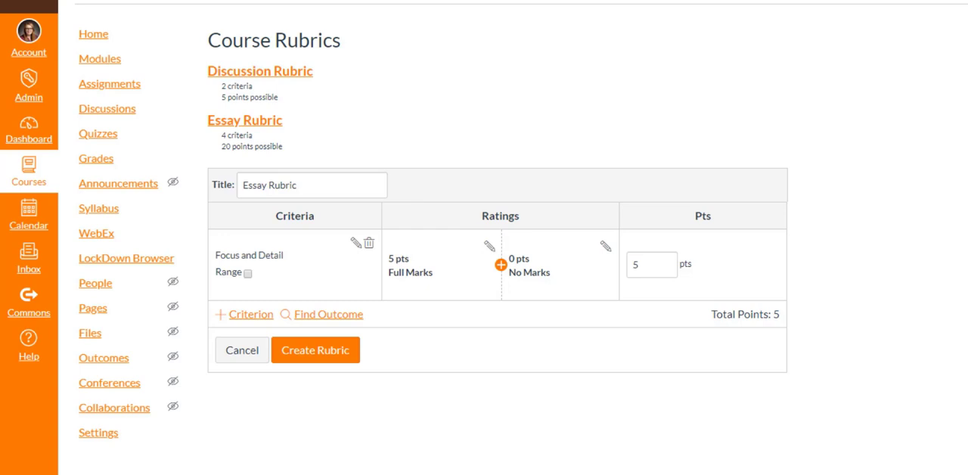
Switch the Focus and Detail criterion's Range option on and off again, and set its points to 7.
click(248, 274)
click(248, 273)
click(654, 270)
key(BackSpace)
text(7)
drag(454, 272, 392, 273)
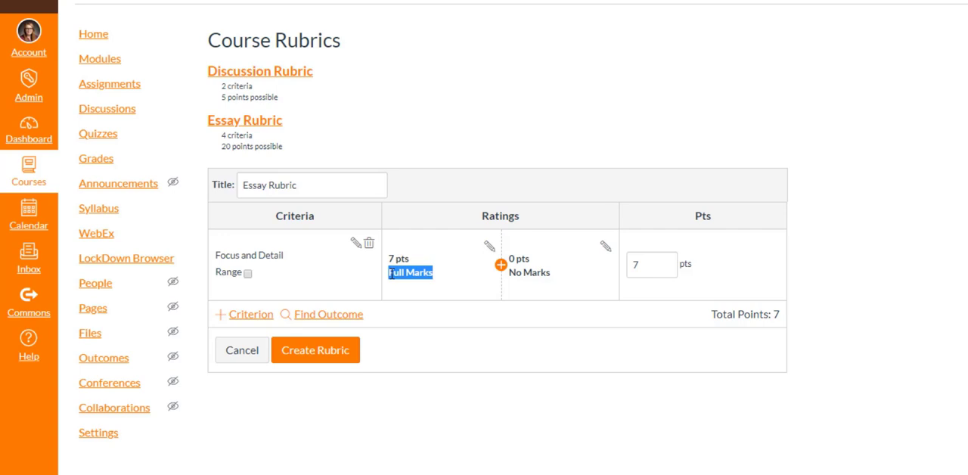
Insert a rating between Full Marks and No Marks with a score of 5 pts and the title "Good".
click(501, 266)
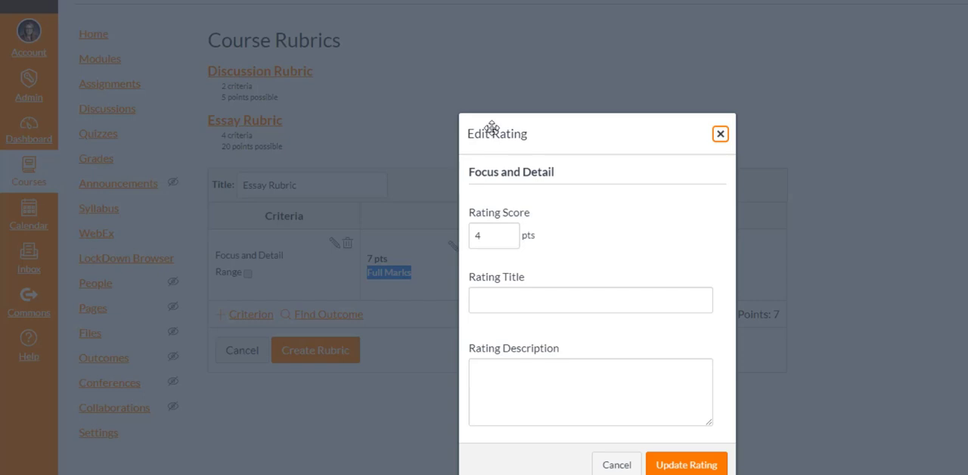
click(490, 242)
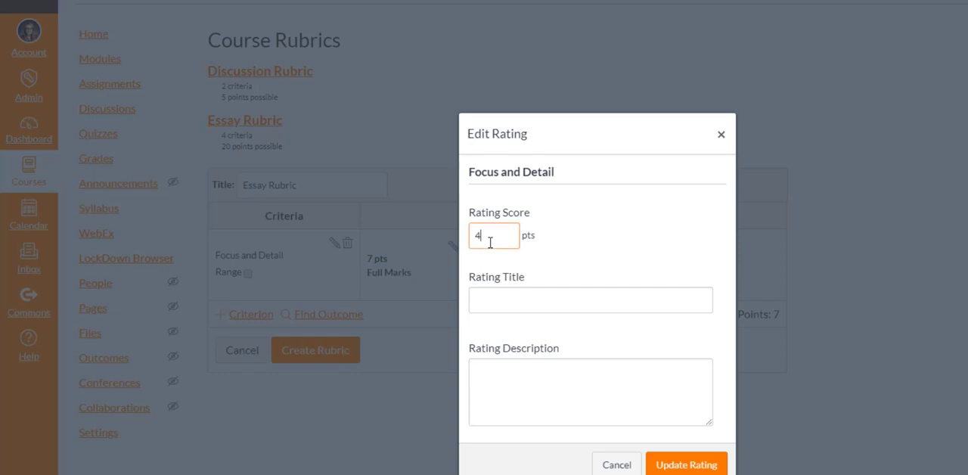
key(BackSpace)
text(5)
click(508, 300)
text(Good)
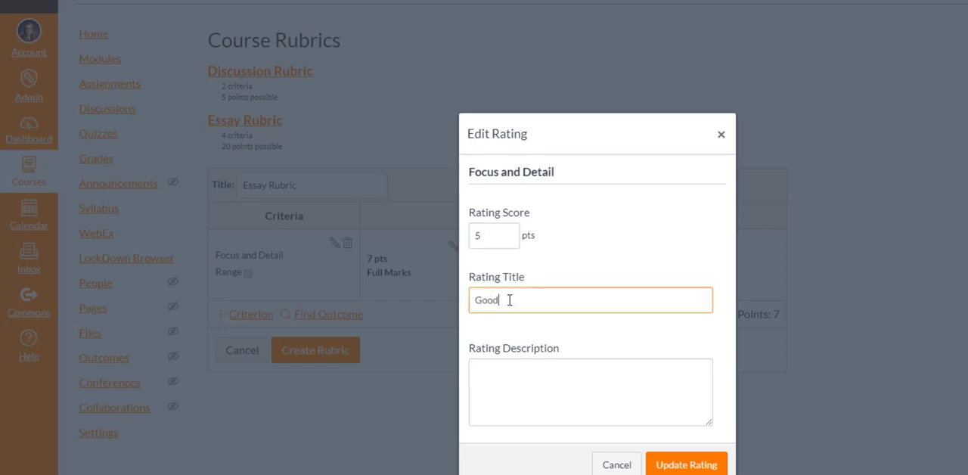
Paste the Good rating's description, correct "wellfocused" to "well focused", and update the rating.
click(553, 400)
text(There is one clear, wellfocused topic. Main ideas are clear but are not well supported by)
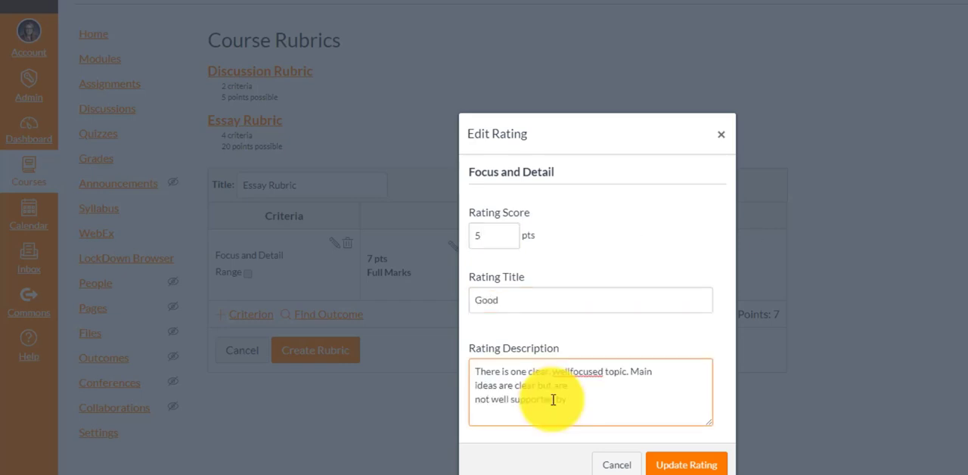
click(569, 372)
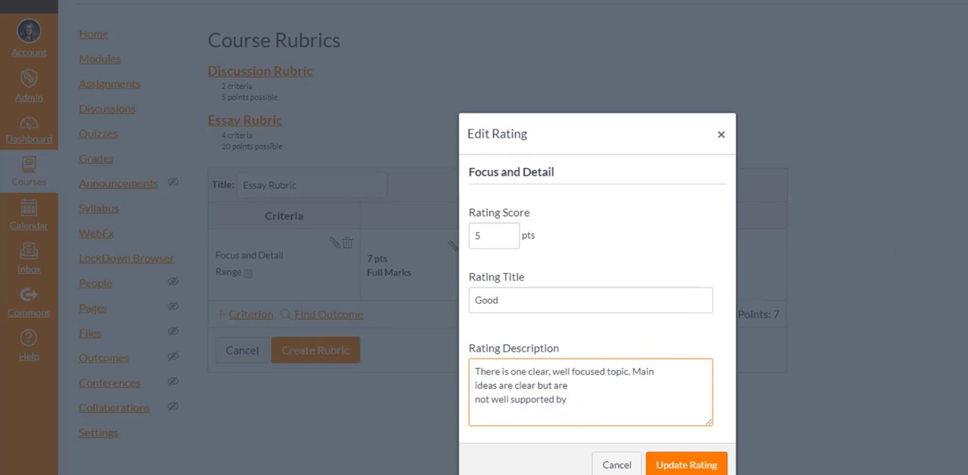
key(alt+Tab)
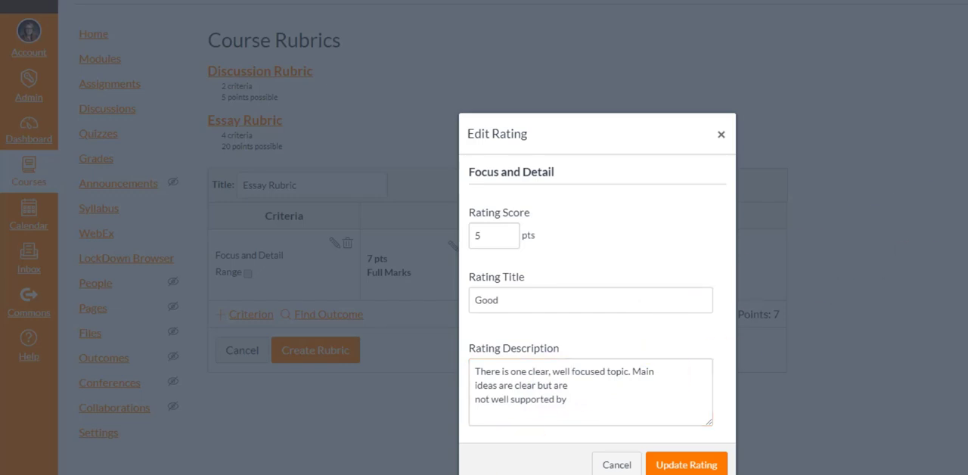
click(688, 464)
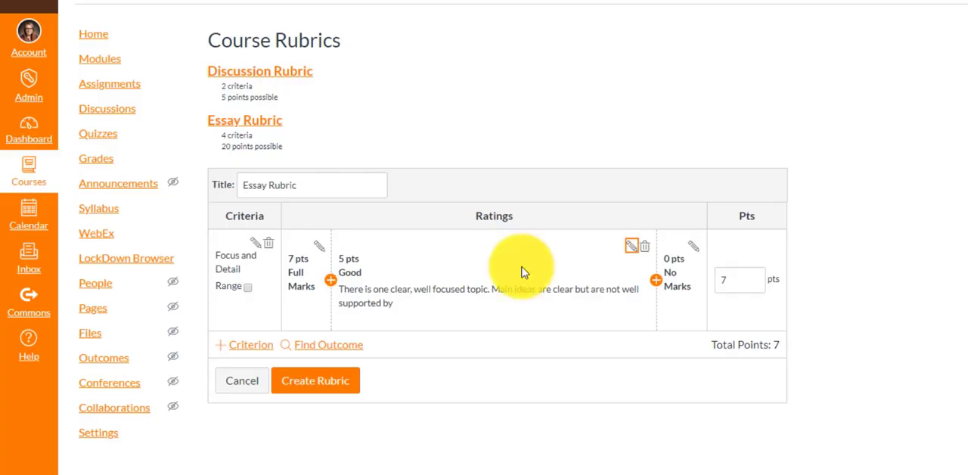
Set the Full Marks rating to 5 pts, retitle it "Excellent", and paste a description of a clear, well focused topic with well supported main ideas.
click(319, 246)
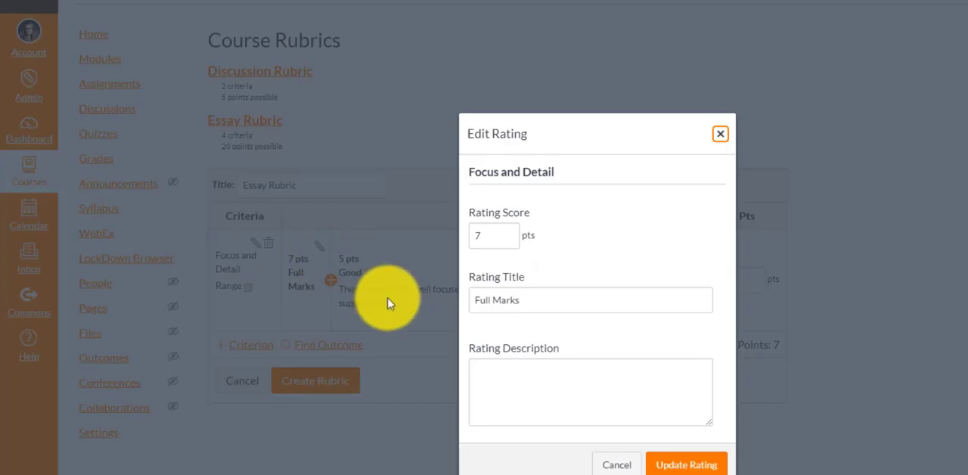
click(482, 237)
key(Tab)
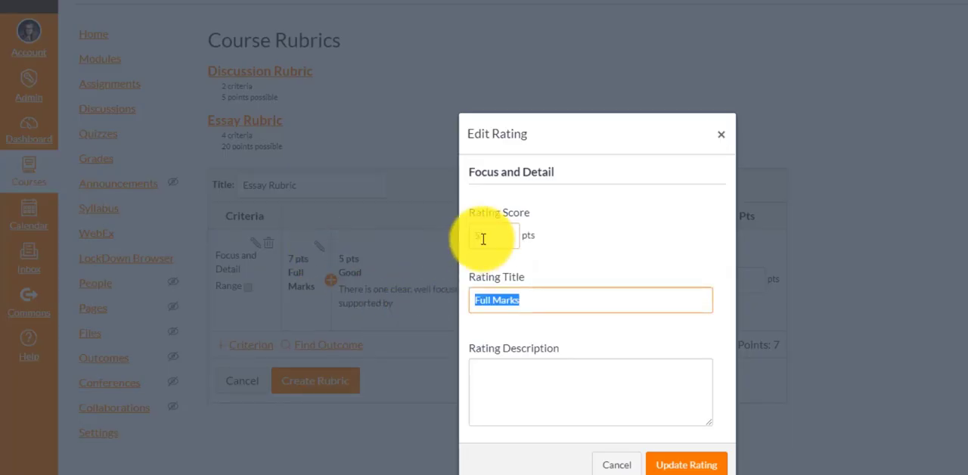
text(Excellent)
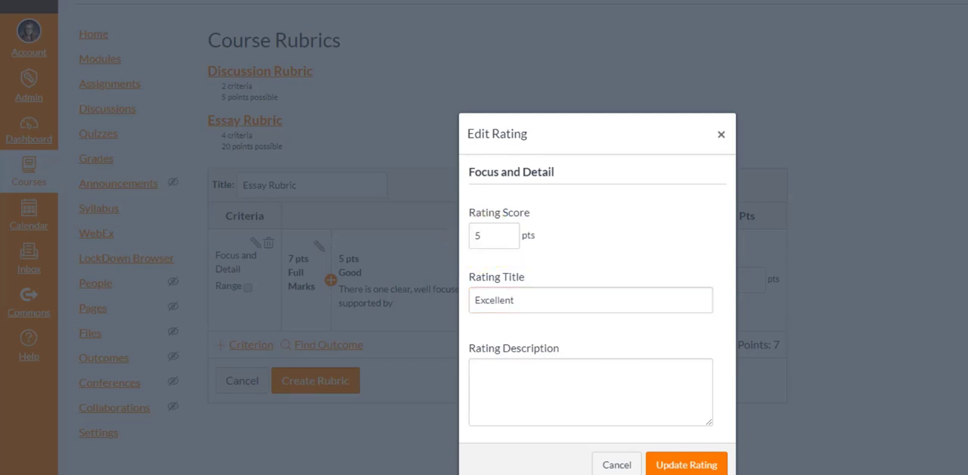
click(605, 378)
text(There is one clear, well focused topic. Main ideas are clear and are well supported by detailed and accurate information.)
click(685, 465)
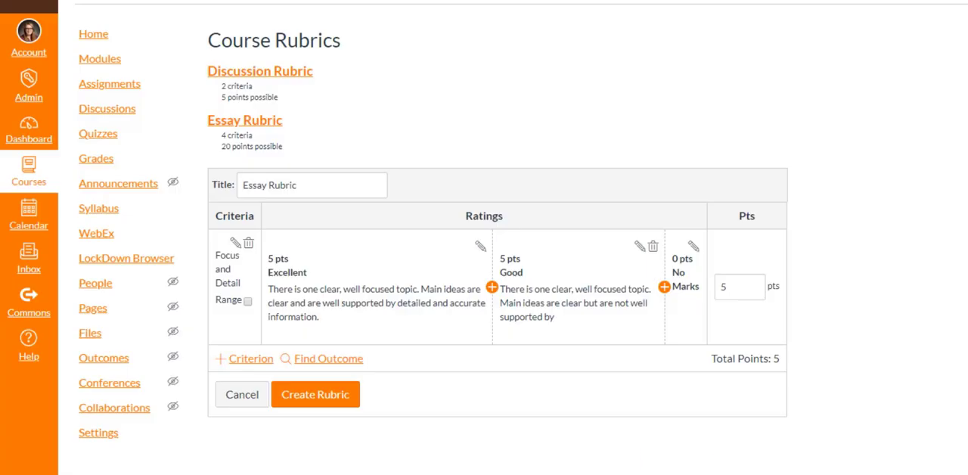
Delete the Good rating from the Focus and Detail criterion.
click(650, 248)
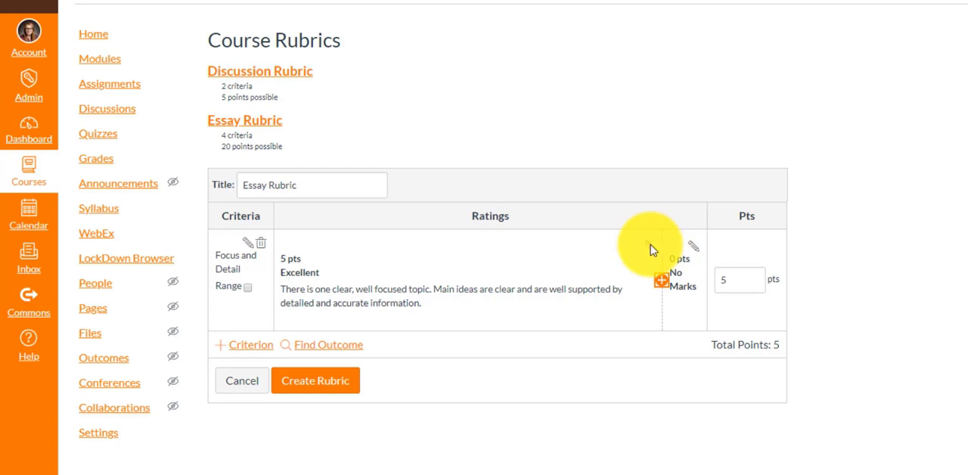
Duplicate the Focus and Detail criterion and set the copy's description to "Voice".
click(247, 344)
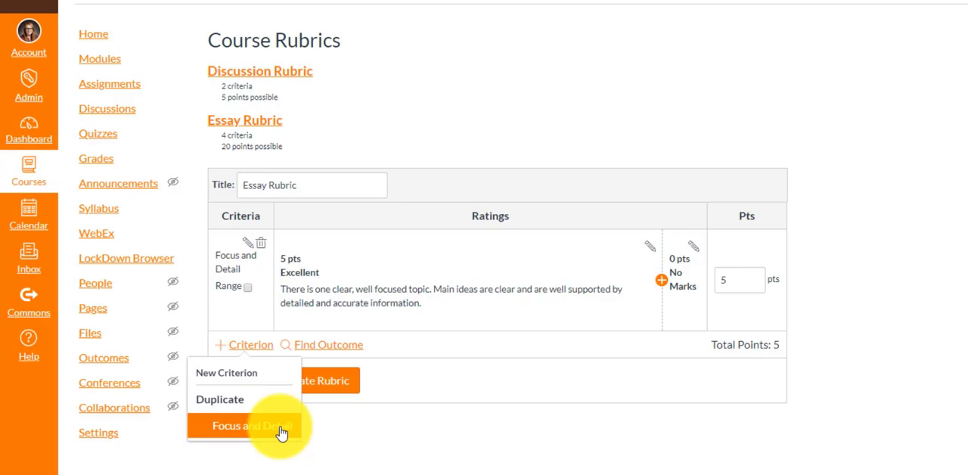
click(281, 428)
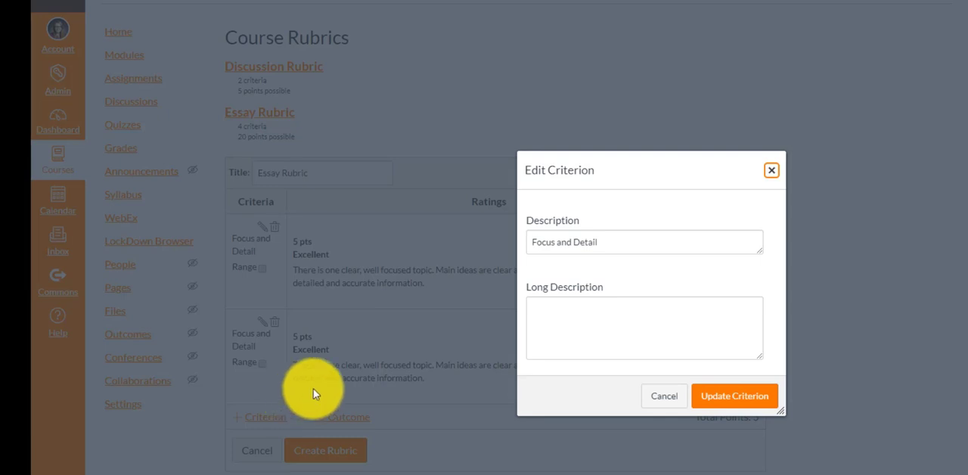
triple_click(646, 236)
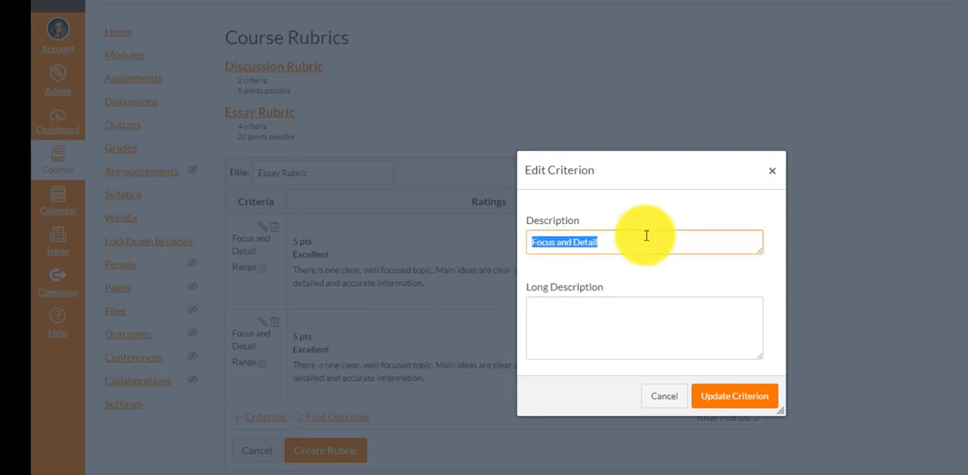
text(Voice)
click(715, 389)
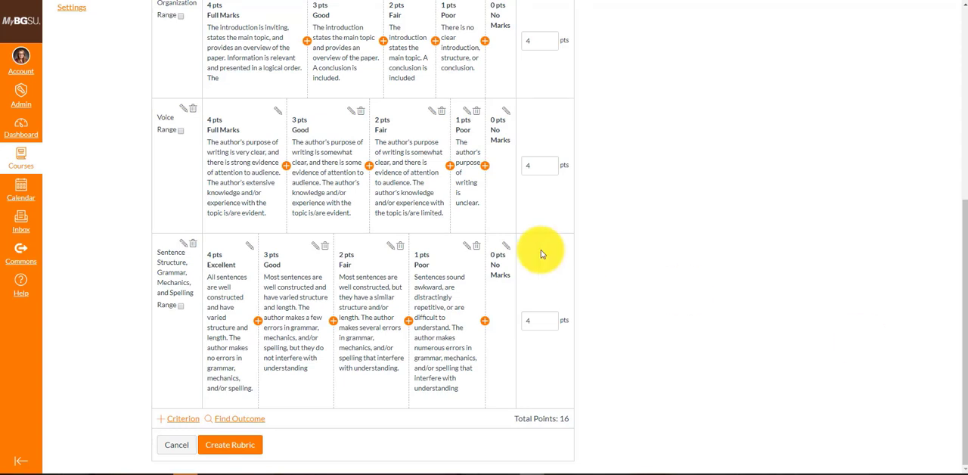
Create the essay rubric with its four completed criteria and view its title.
click(223, 452)
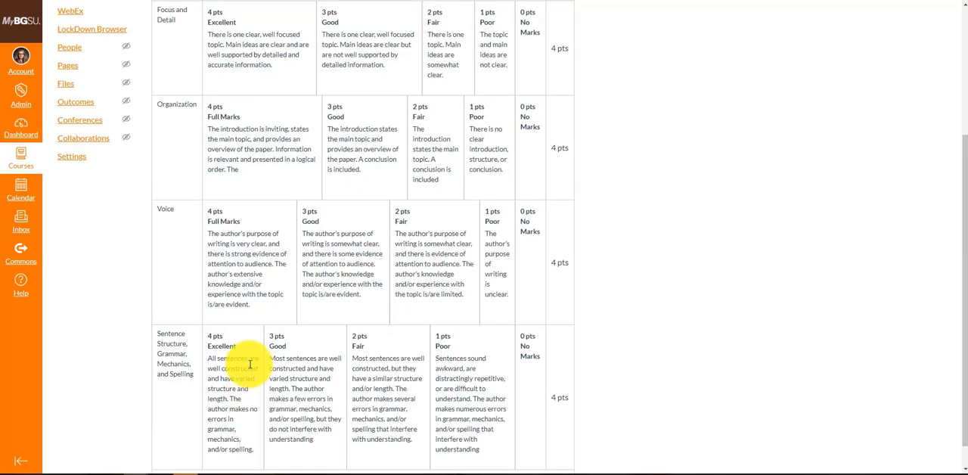
scroll(250, 368, up, 3)
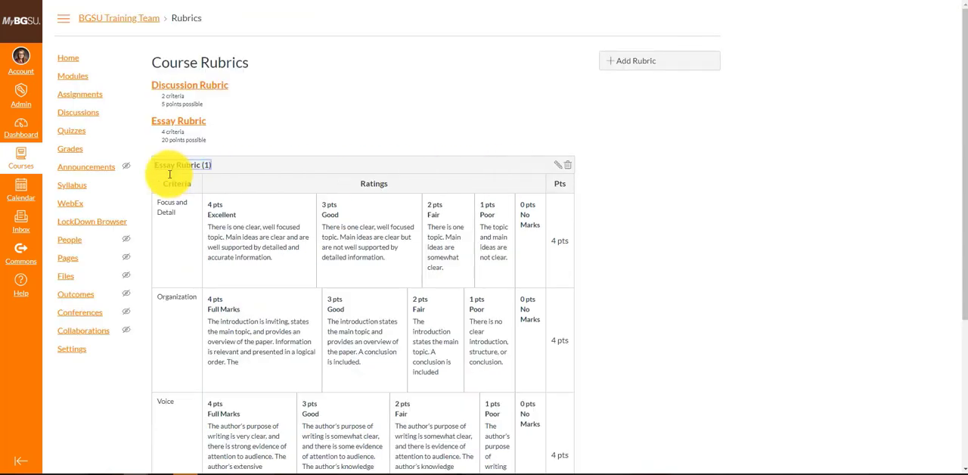
Reopen the new Essay Rubric (1) for editing, review its criteria and ratings, and update the rubric.
click(557, 170)
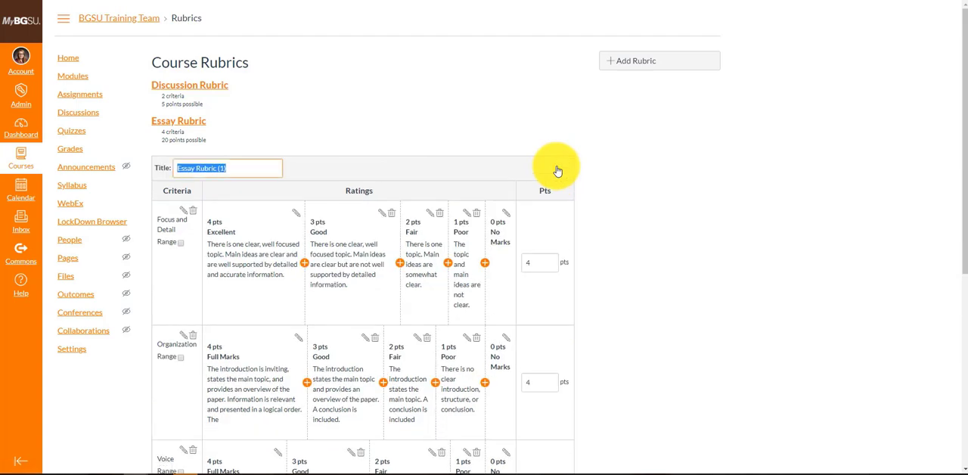
scroll(557, 171, down, 1)
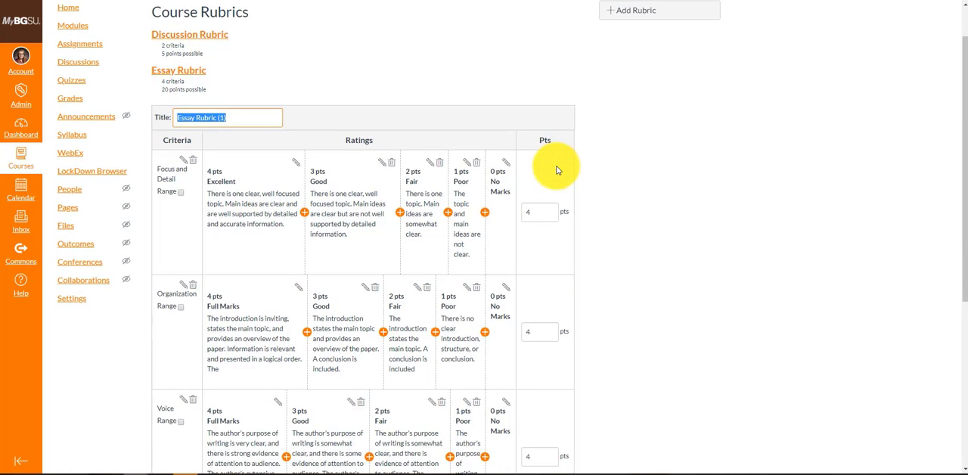
scroll(557, 170, down, 5)
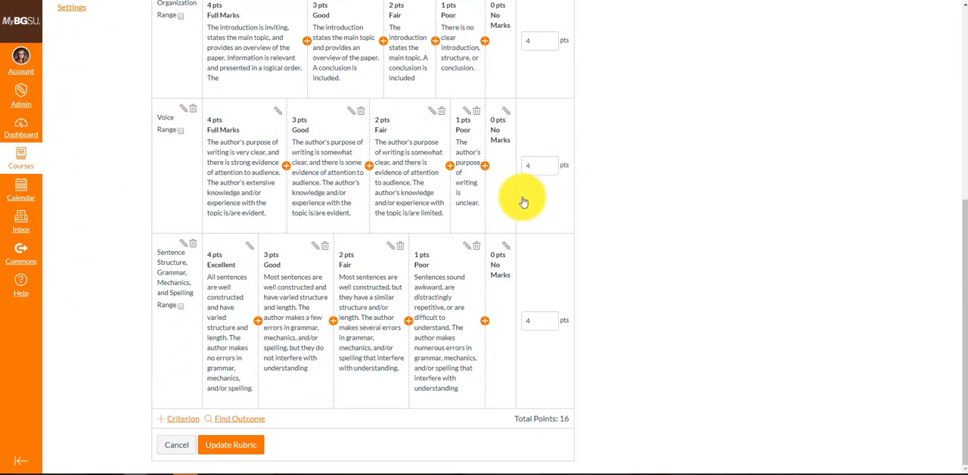
click(250, 444)
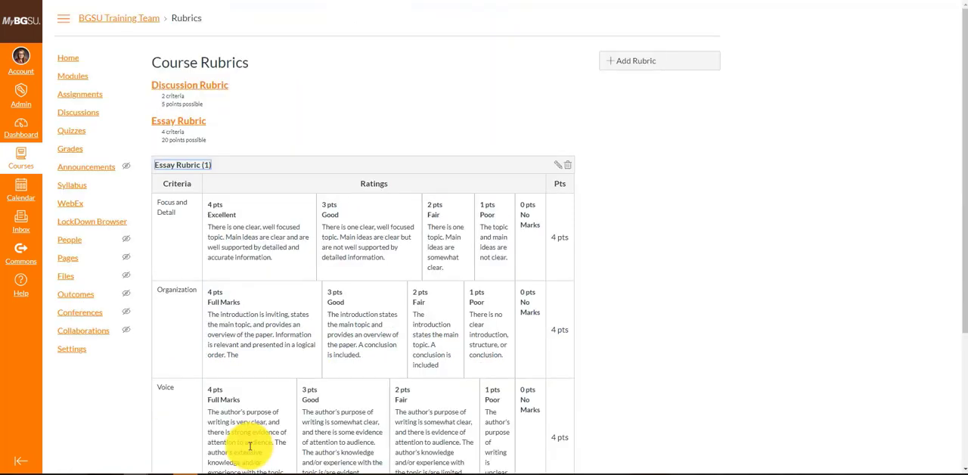